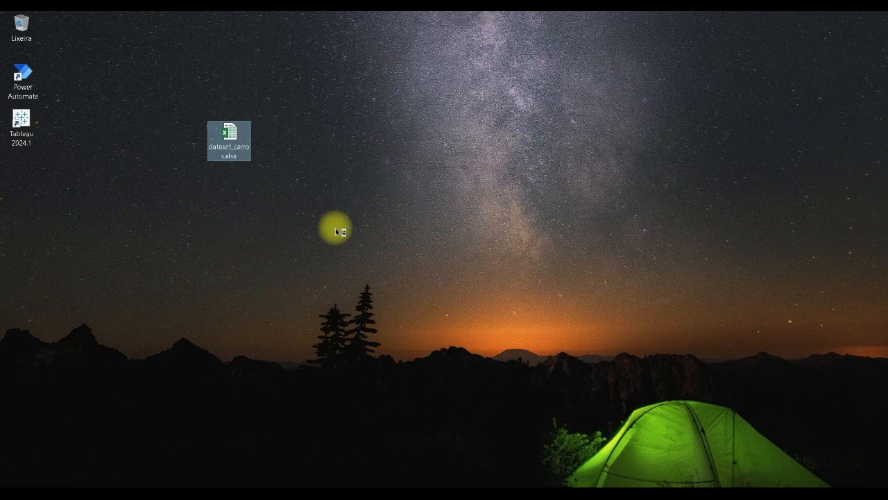
Review the car sales data in dataset_carros.xlsx in Excel, and put the workbook away to return to the desktop
{"action": "left_click", "coordinate": [335, 228]}
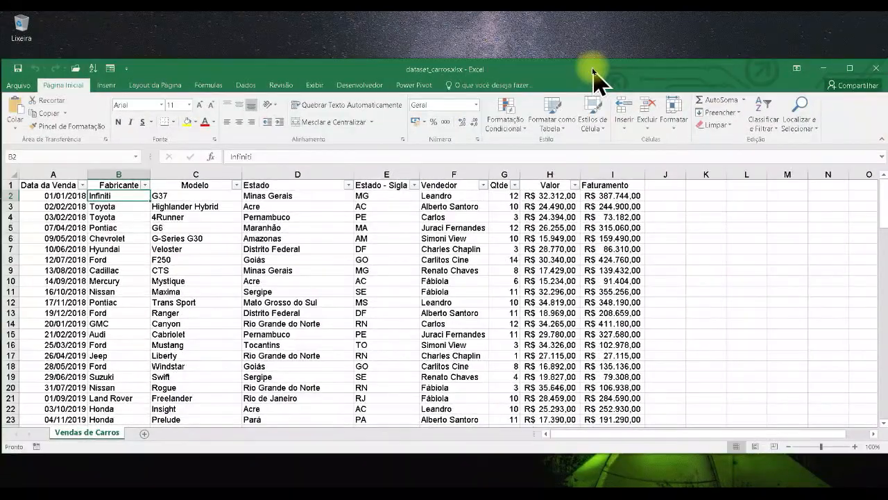
{"action": "left_click_drag", "start_coordinate": [507, 238], "coordinate": [454, 238]}
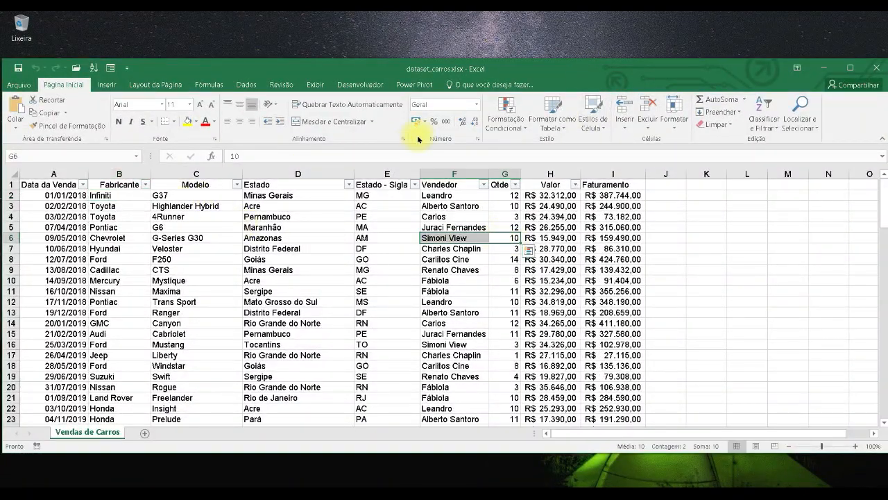
{"action": "left_click", "coordinate": [103, 237]}
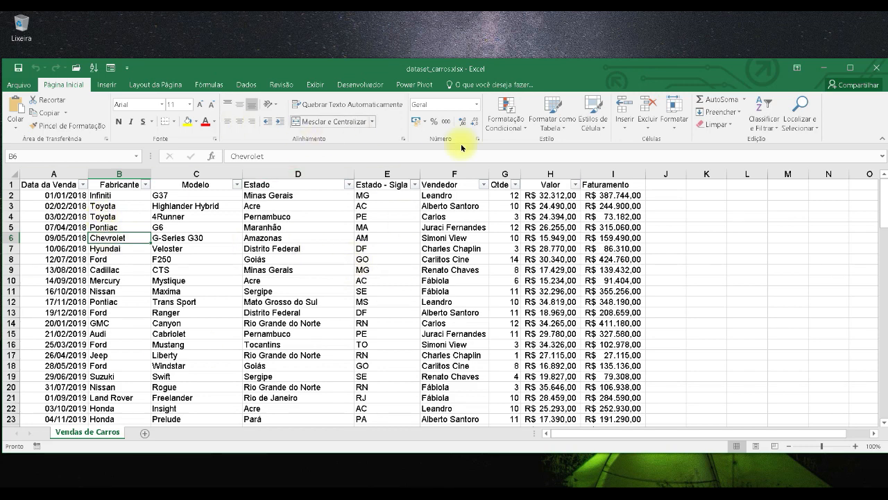
{"action": "left_click_drag", "start_coordinate": [577, 70], "coordinate": [523, 80]}
{"action": "left_click", "coordinate": [822, 76]}
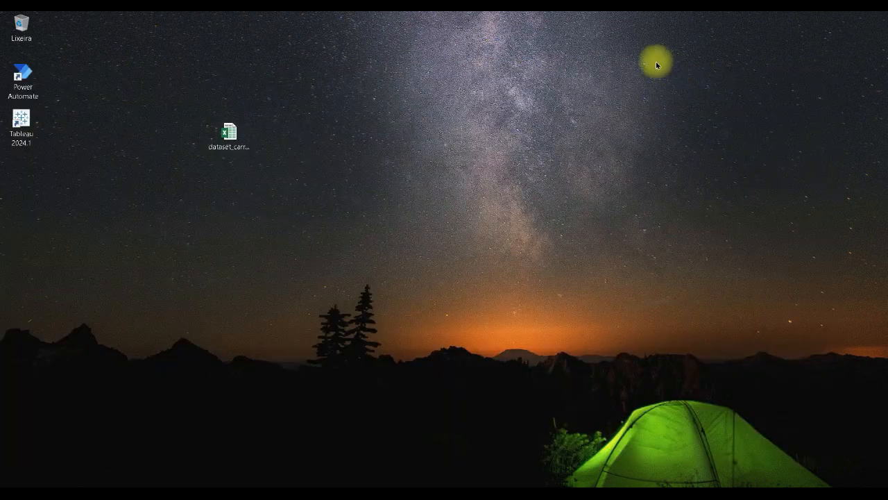
Launch Tableau 2024.1 from the desktop and continue the product trial
{"action": "left_click", "coordinate": [23, 127]}
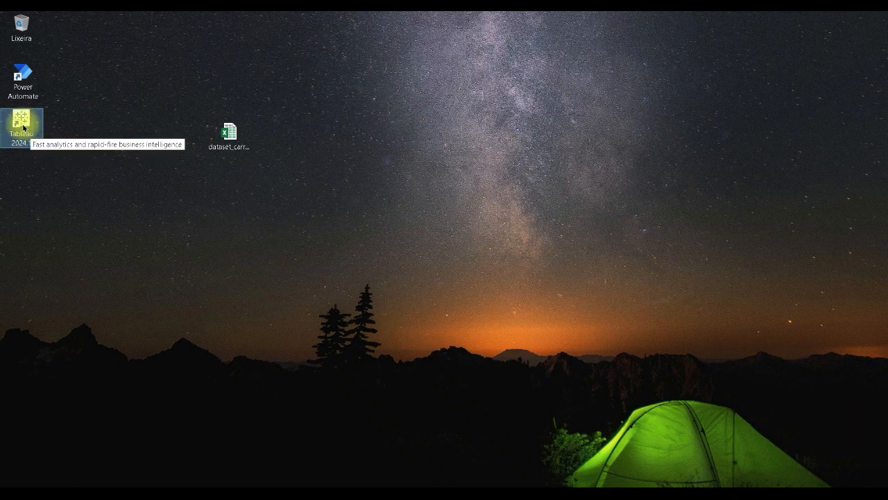
{"action": "double_click", "coordinate": [22, 124]}
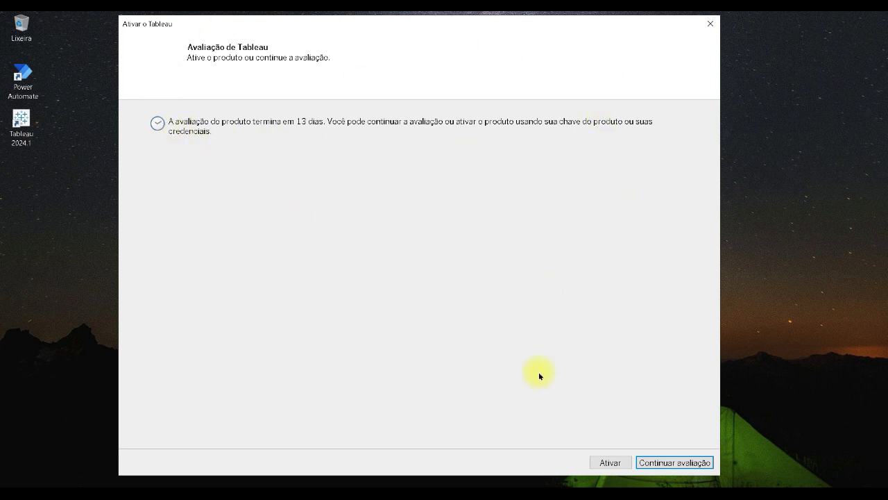
{"action": "left_click", "coordinate": [671, 463]}
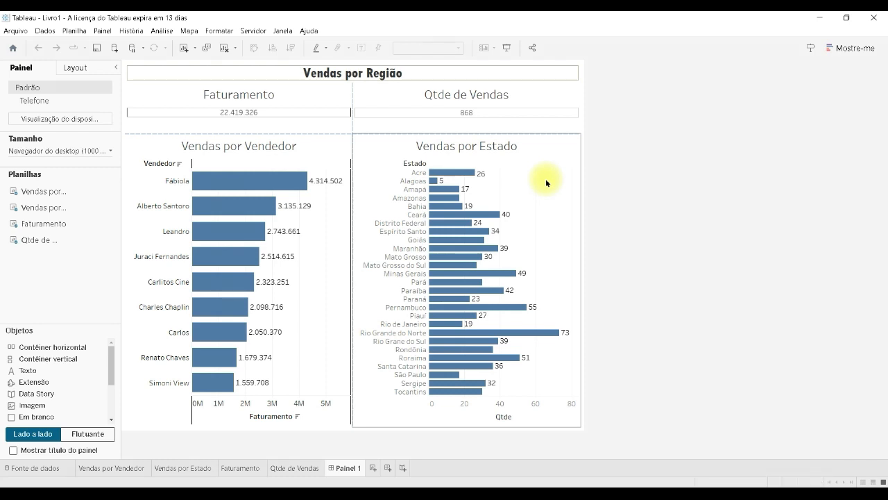
Filter the Vendas por Região dashboard by individual salespeople and by two combined in the Vendas por Vendedor chart to examine its interactivity
{"action": "left_click", "coordinate": [240, 211]}
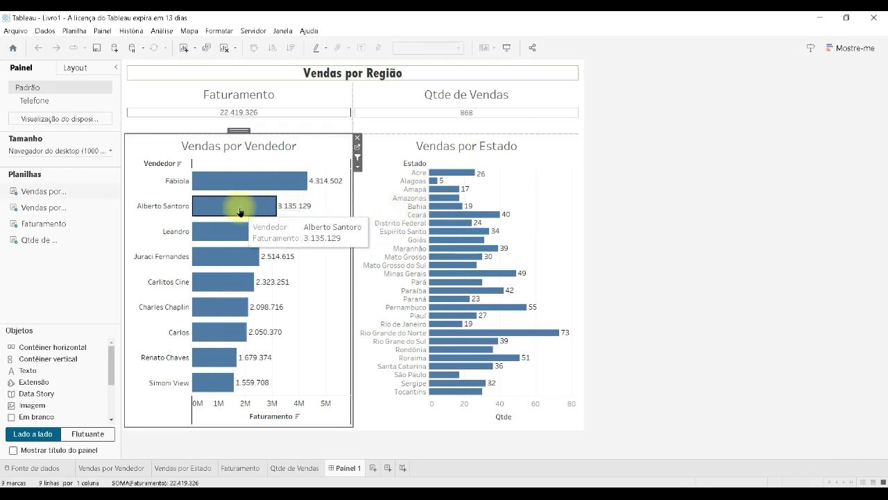
{"action": "left_click", "coordinate": [229, 206]}
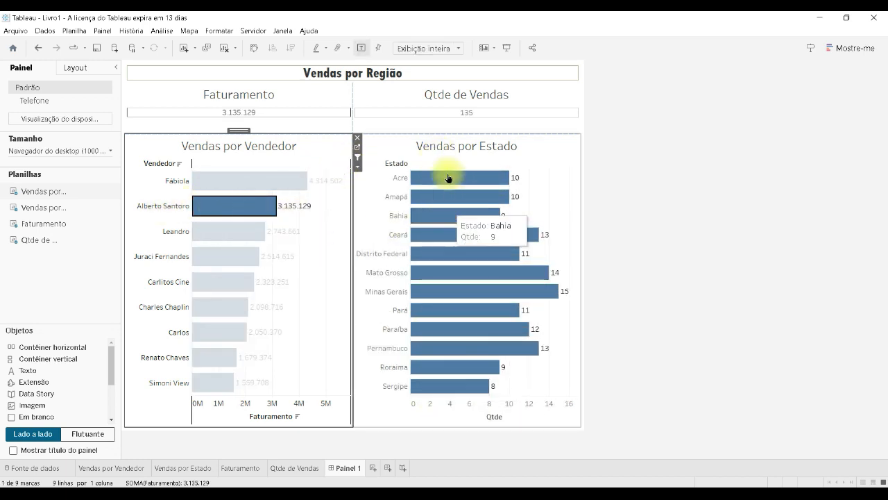
{"action": "left_click", "coordinate": [228, 285]}
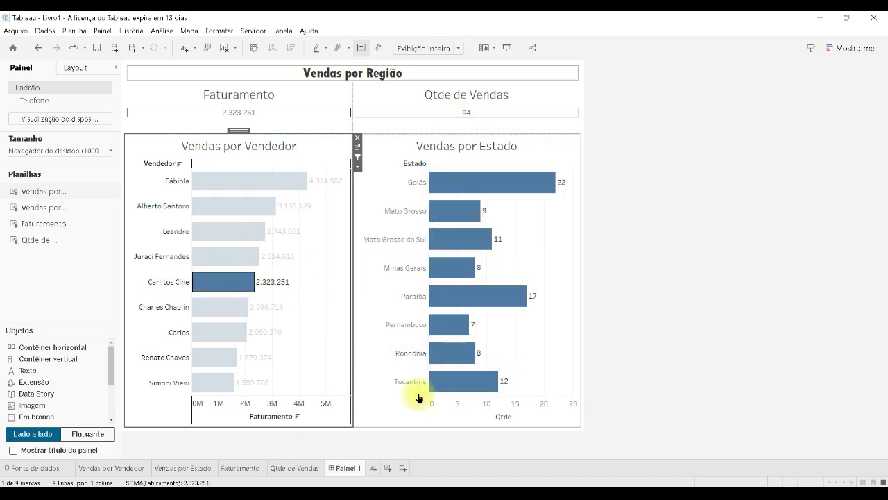
{"action": "left_click", "coordinate": [222, 185], "text": "ctrl"}
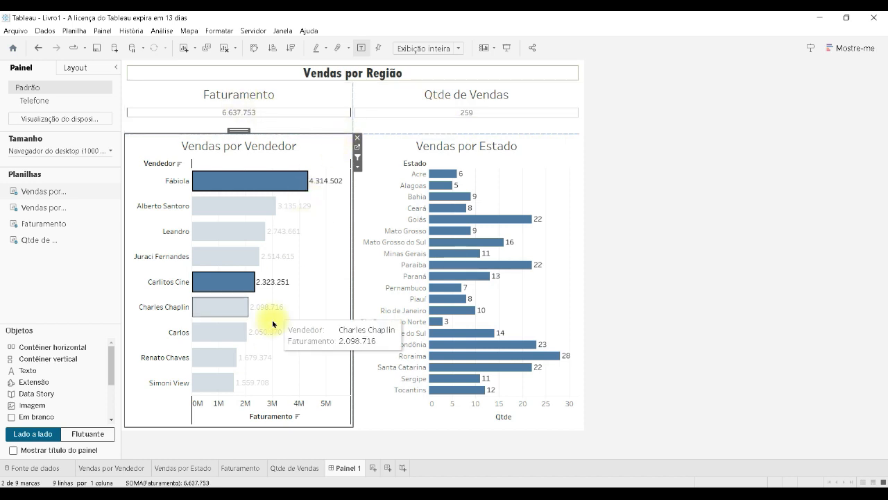
{"action": "left_click", "coordinate": [238, 180]}
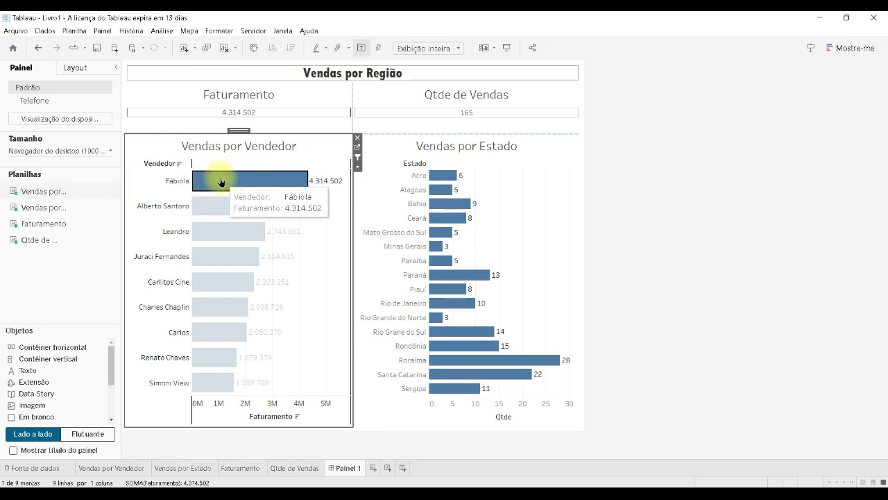
{"action": "left_click", "coordinate": [221, 182]}
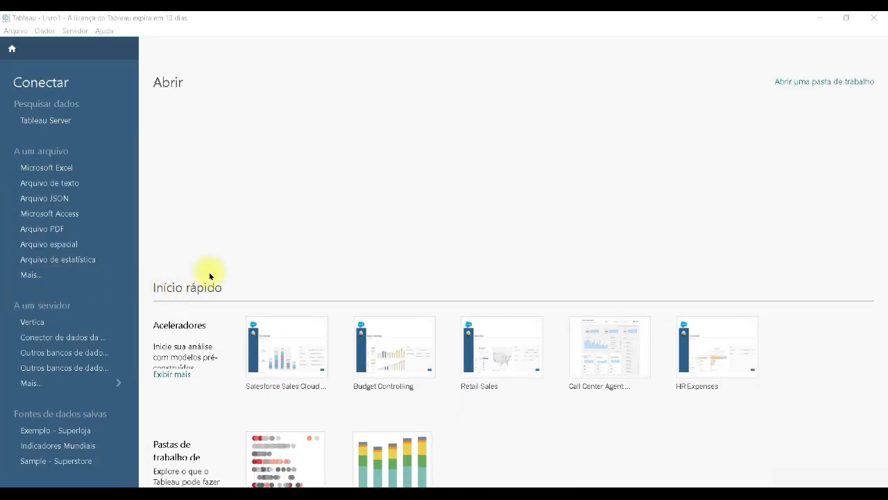
Connect to the Microsoft Excel file dataset_carros.xlsx stored in Área de Trabalho
{"action": "left_click", "coordinate": [40, 173]}
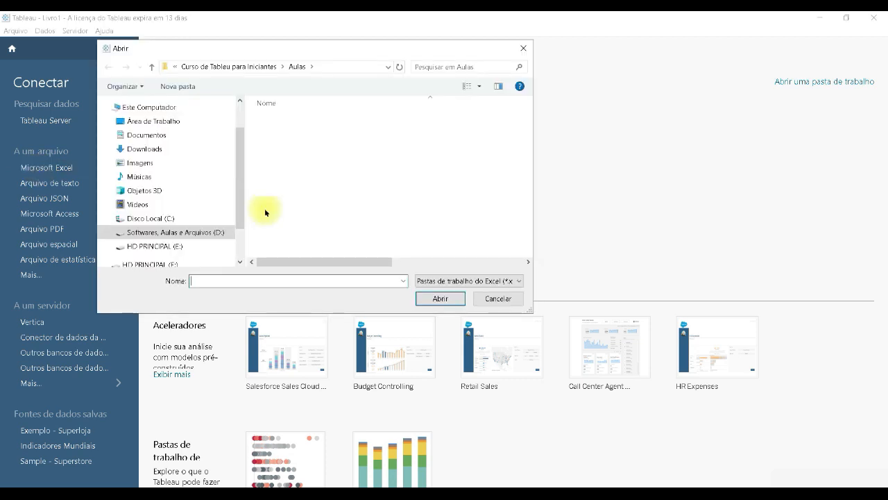
{"action": "left_click", "coordinate": [154, 122]}
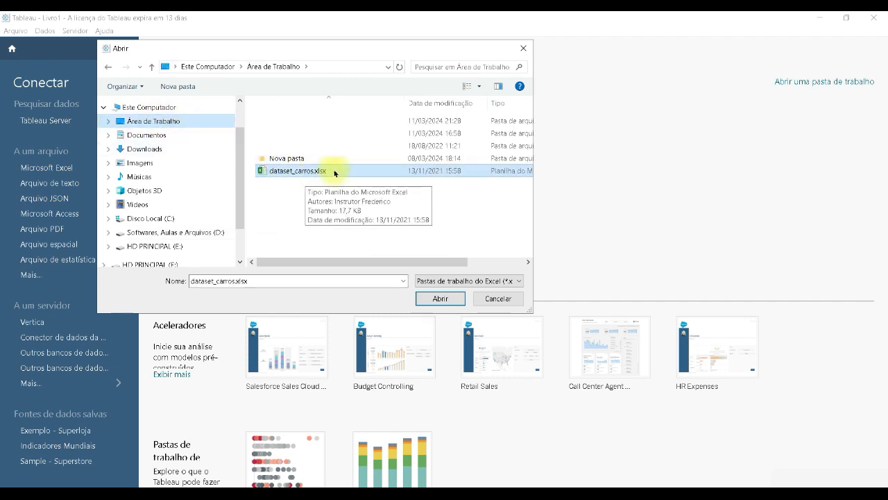
{"action": "left_click", "coordinate": [297, 171]}
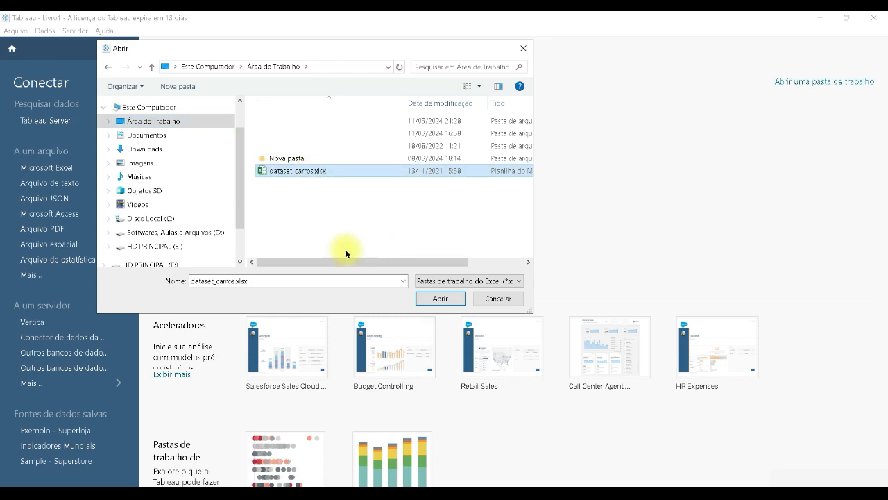
{"action": "left_click", "coordinate": [430, 299]}
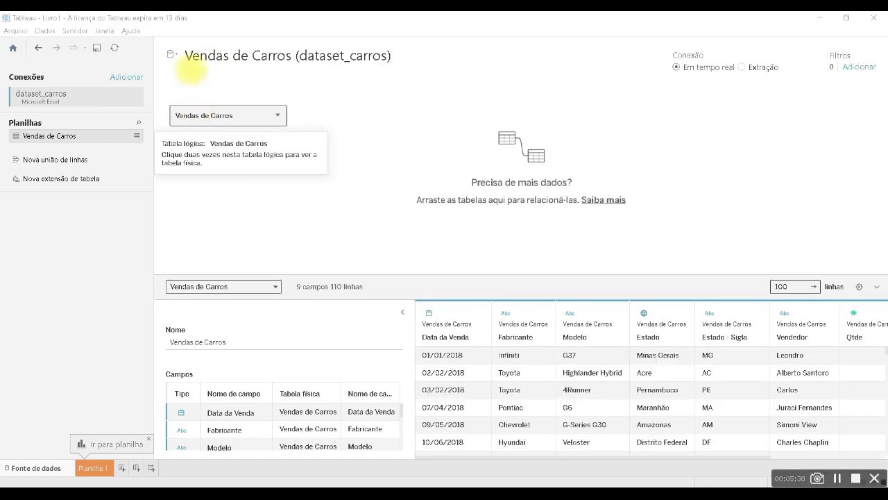
Enlarge the table details and data preview area below the relationship canvas
{"action": "mouse_move", "coordinate": [175, 37]}
{"action": "left_mouse_down"}
{"action": "mouse_move", "coordinate": [182, 60]}
{"action": "mouse_move", "coordinate": [296, 75]}
{"action": "mouse_move", "coordinate": [343, 146]}
{"action": "left_mouse_up"}
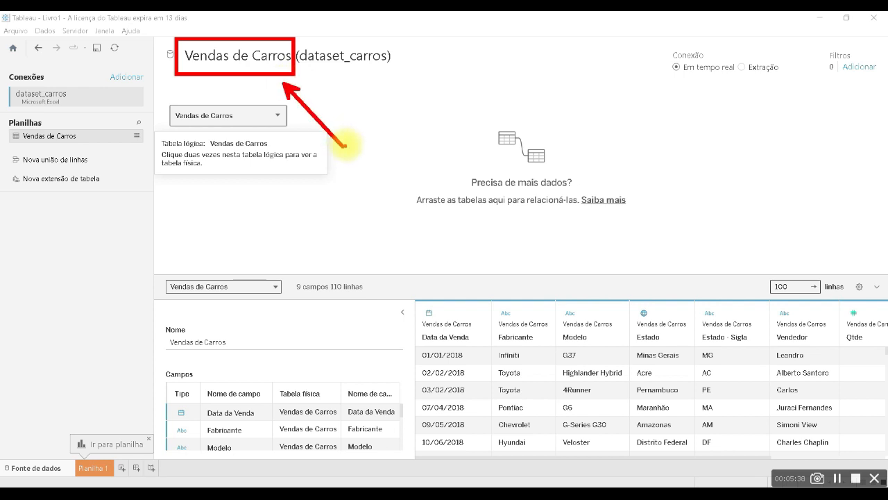
{"action": "left_click_drag", "start_coordinate": [314, 69], "coordinate": [370, 70]}
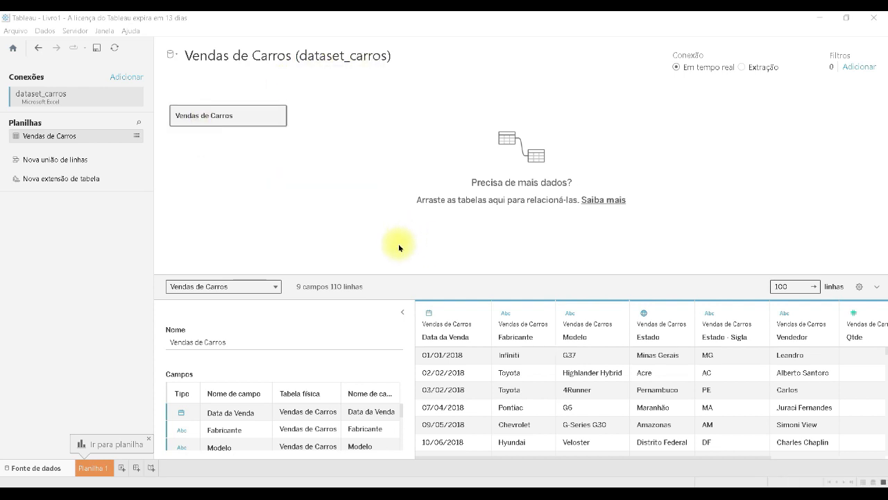
{"action": "left_click_drag", "start_coordinate": [398, 267], "coordinate": [419, 321]}
{"action": "mouse_move", "coordinate": [444, 355]}
{"action": "left_mouse_down"}
{"action": "mouse_move", "coordinate": [753, 454]}
{"action": "mouse_move", "coordinate": [872, 469]}
{"action": "left_mouse_up"}
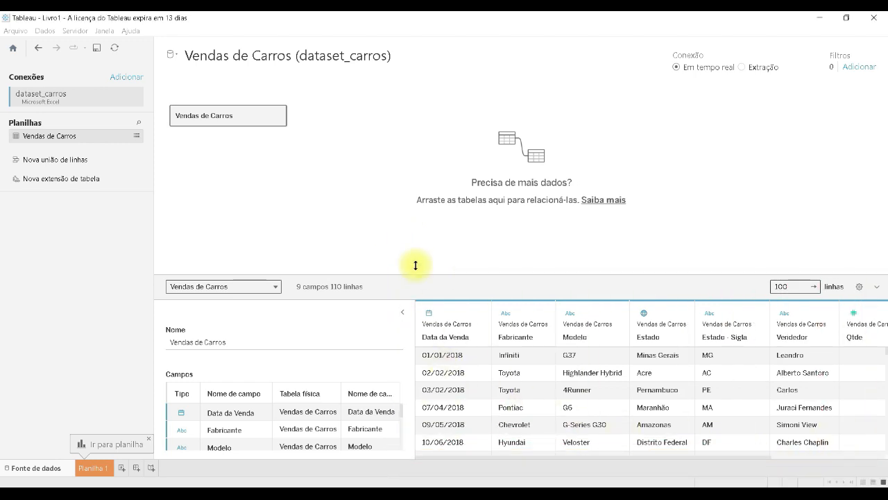
{"action": "left_click_drag", "start_coordinate": [415, 275], "coordinate": [417, 224]}
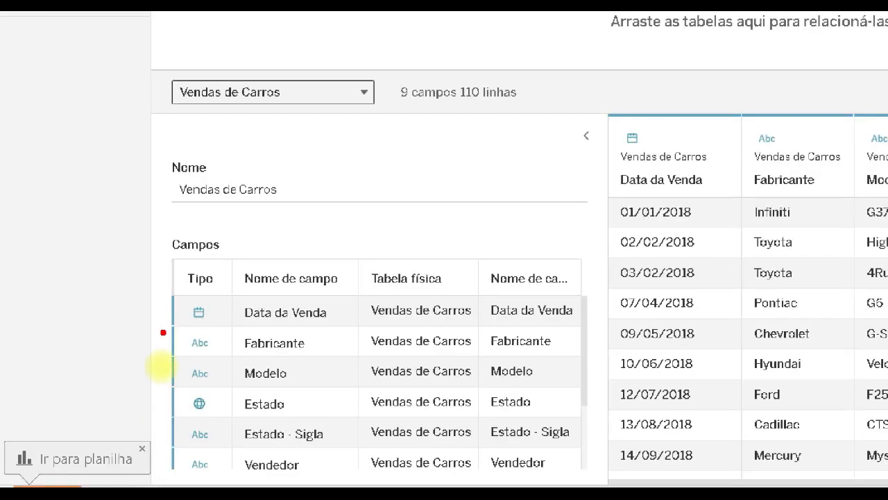
Examine the field types in the table details, including the data type options for Data da Venda
{"action": "left_click_drag", "start_coordinate": [162, 250], "coordinate": [235, 486]}
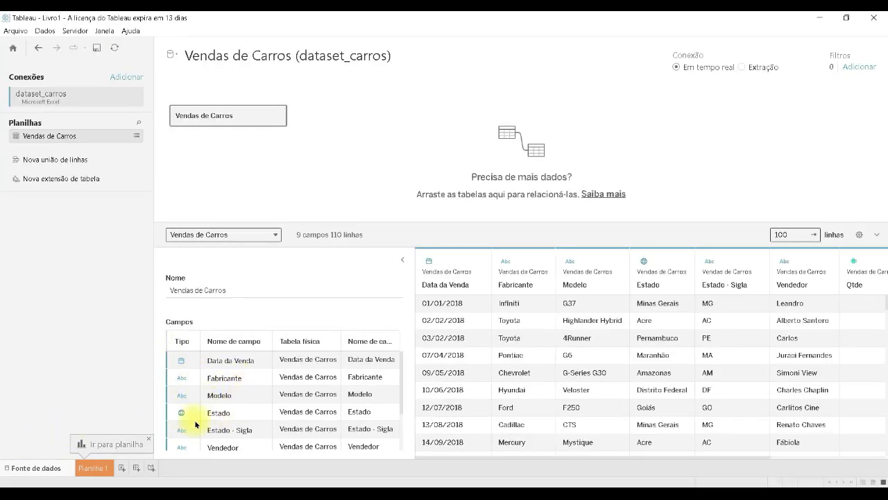
{"action": "left_click", "coordinate": [181, 379]}
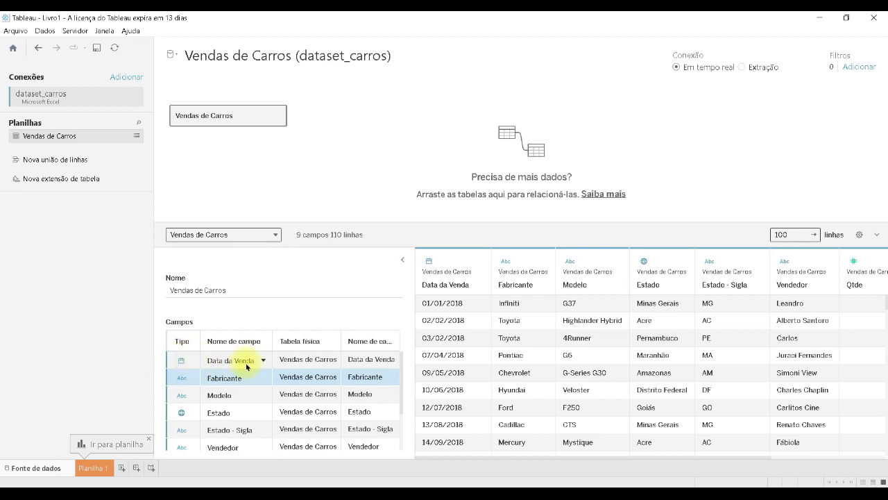
{"action": "left_click", "coordinate": [182, 359]}
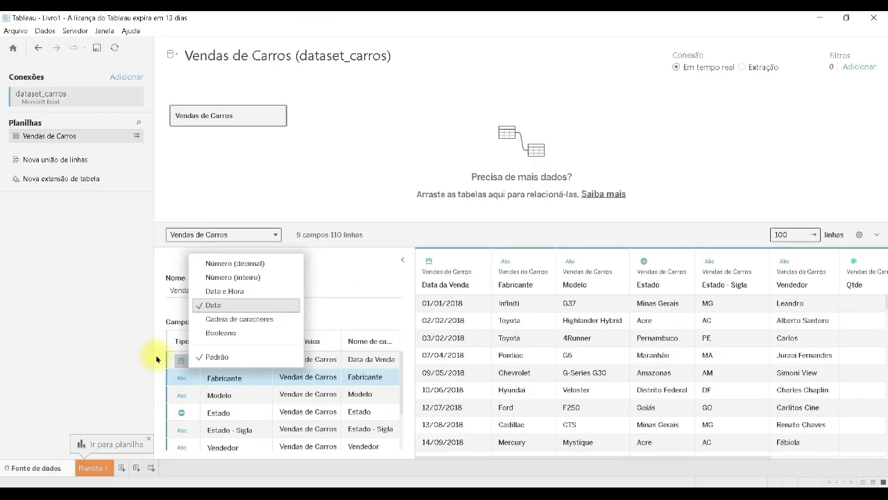
{"action": "left_click", "coordinate": [168, 366]}
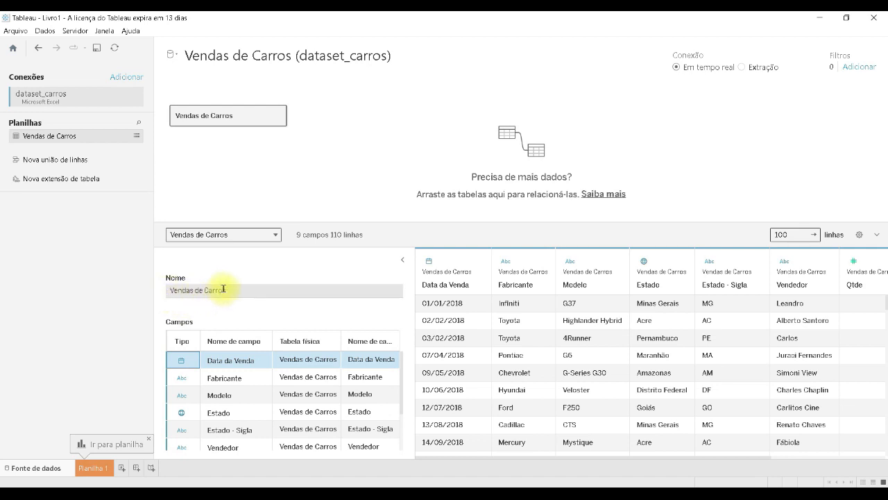
Rename the logical table Vendas, and restore its name to Vendas de Carros
{"action": "left_click", "coordinate": [239, 288]}
{"action": "left_click", "coordinate": [239, 288]}
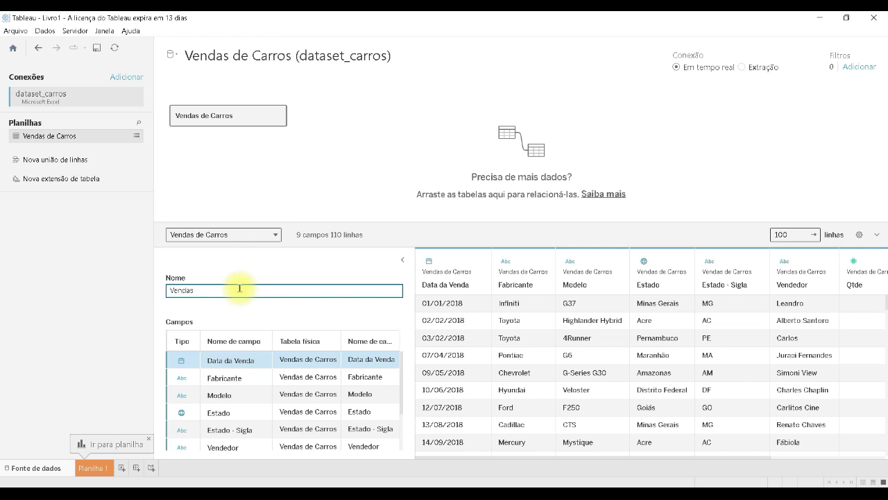
{"action": "key", "text": "Return"}
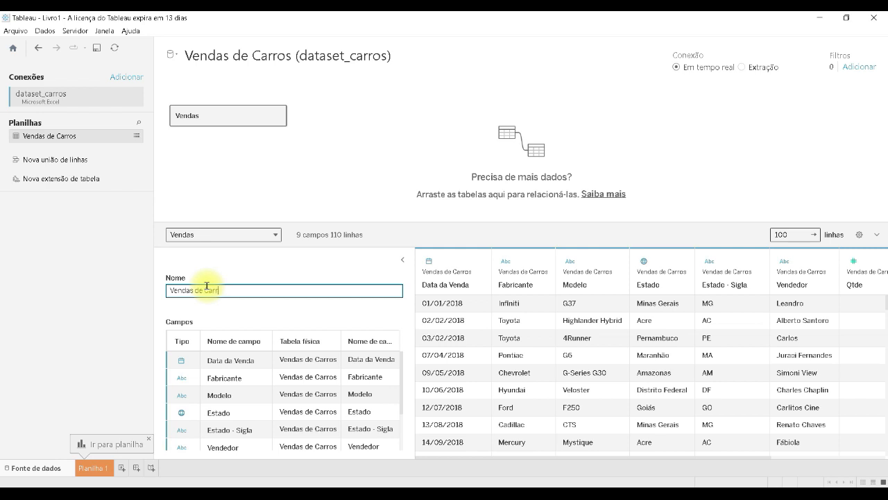
{"action": "key", "text": "Return"}
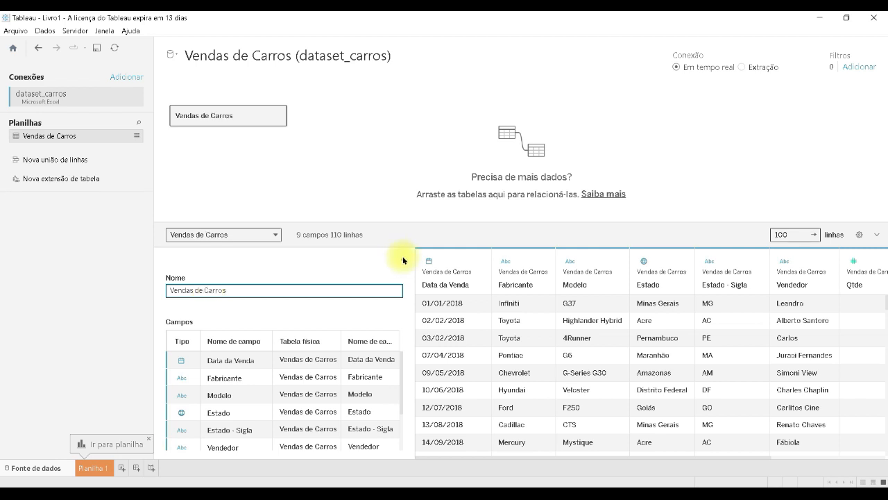
Collapse the table details to widen the data grid, and view the grid's field display and sorting options
{"action": "left_click", "coordinate": [403, 261]}
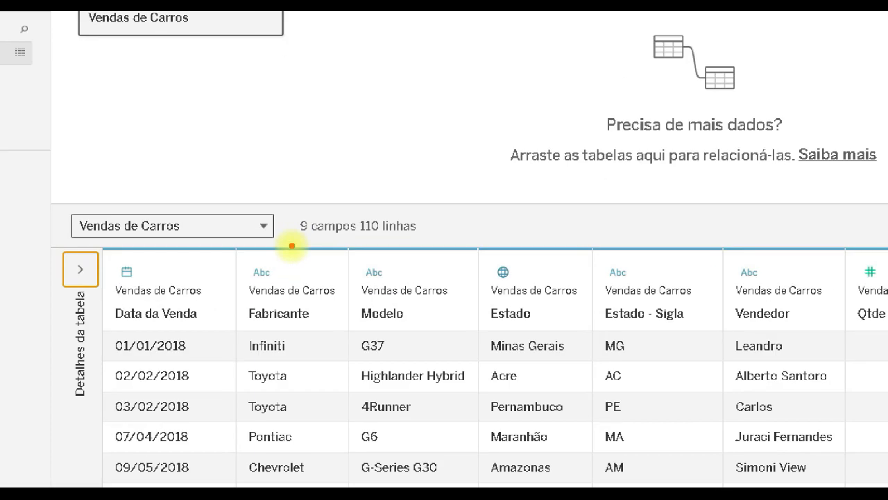
{"action": "left_click_drag", "start_coordinate": [320, 212], "coordinate": [399, 109]}
{"action": "left_click_drag", "start_coordinate": [404, 219], "coordinate": [548, 112]}
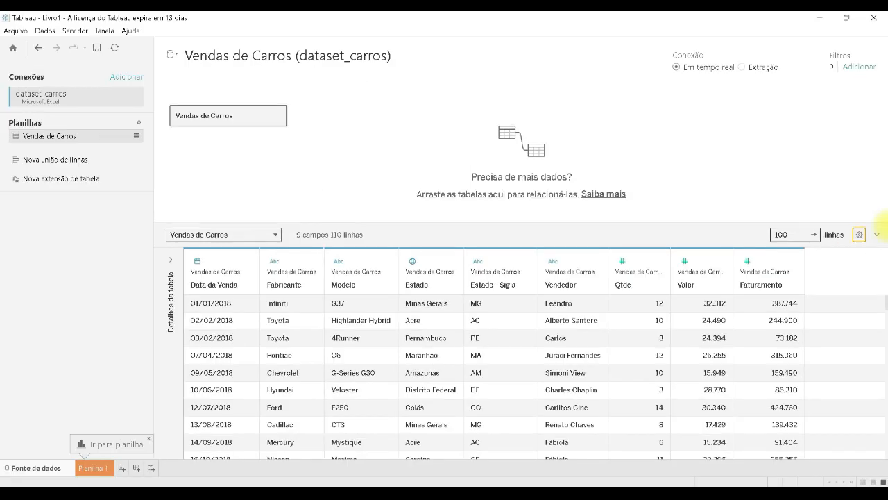
{"action": "left_click", "coordinate": [856, 238]}
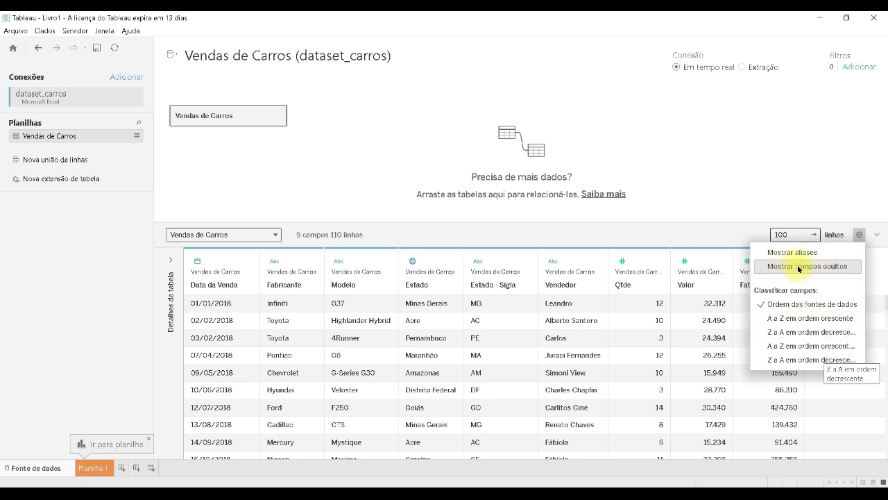
{"action": "left_click", "coordinate": [861, 237]}
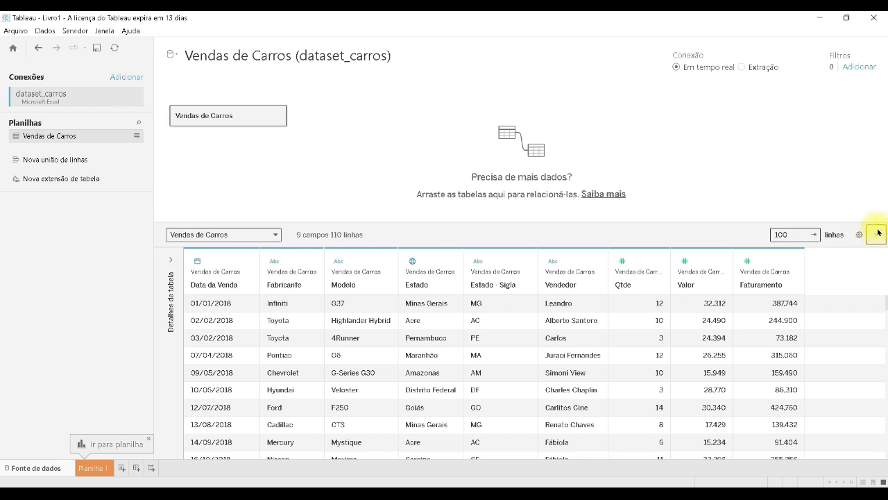
Collapse and re-expand the data grid, and sort its rows by Valor in descending order
{"action": "left_click", "coordinate": [875, 236]}
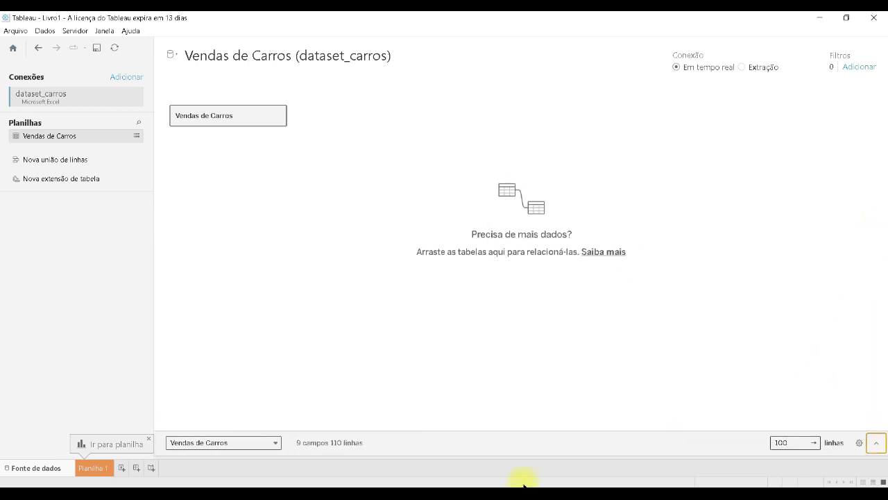
{"action": "left_click", "coordinate": [876, 444]}
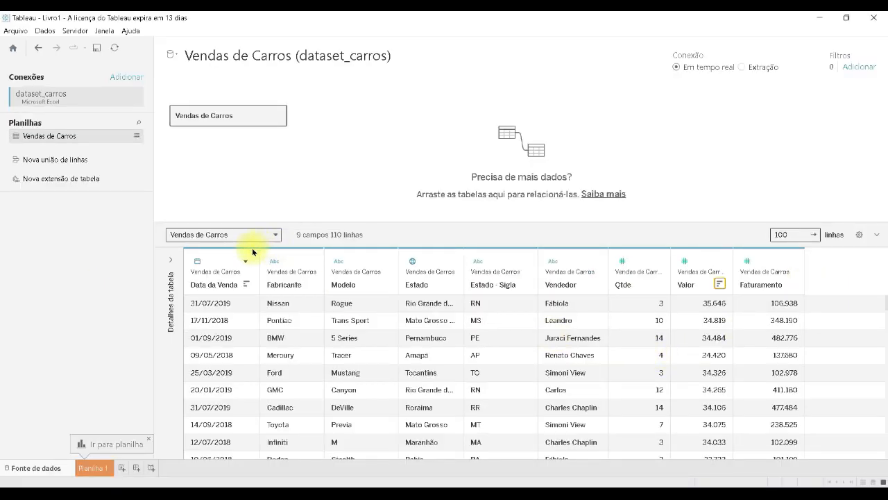
{"action": "mouse_move", "coordinate": [184, 250]}
{"action": "left_mouse_down"}
{"action": "mouse_move", "coordinate": [560, 284]}
{"action": "mouse_move", "coordinate": [775, 273]}
{"action": "left_mouse_up"}
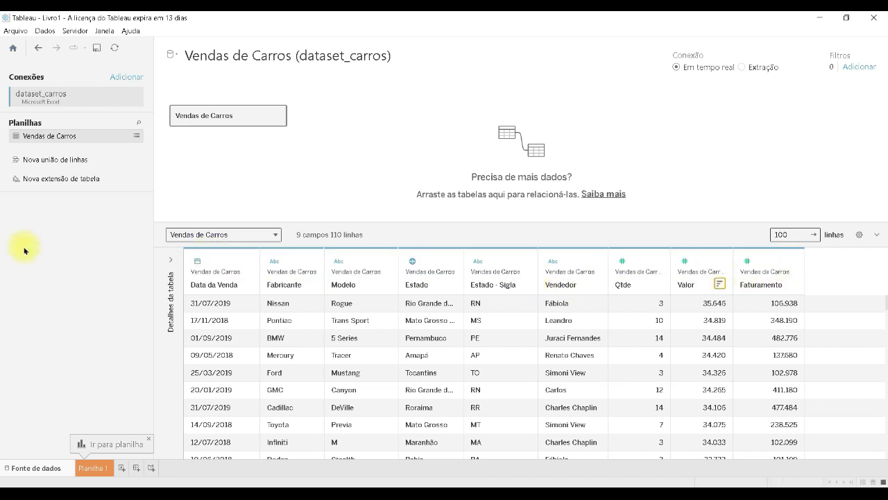
Examine the data type options available for the Fabricante and Qtde fields in the data grid
{"action": "left_click", "coordinate": [275, 264]}
{"action": "mouse_move", "coordinate": [285, 256]}
{"action": "left_mouse_down"}
{"action": "mouse_move", "coordinate": [342, 363]}
{"action": "mouse_move", "coordinate": [410, 398]}
{"action": "left_mouse_up"}
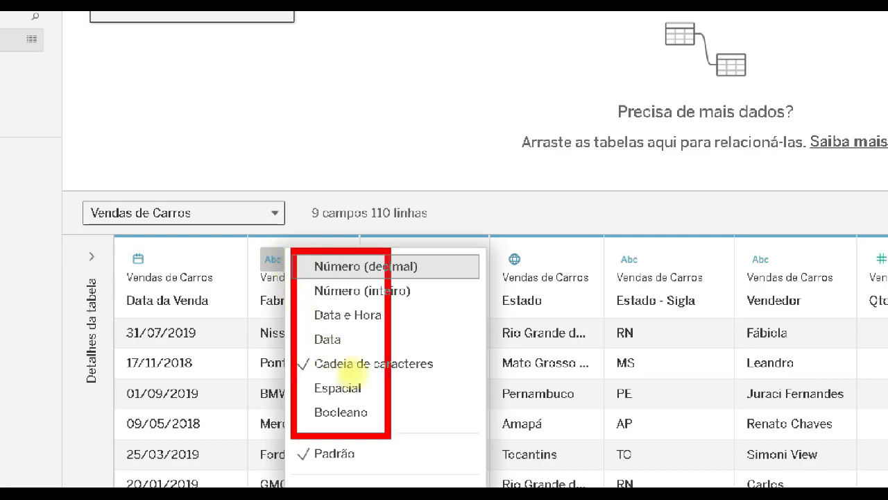
{"action": "key", "text": "Escape"}
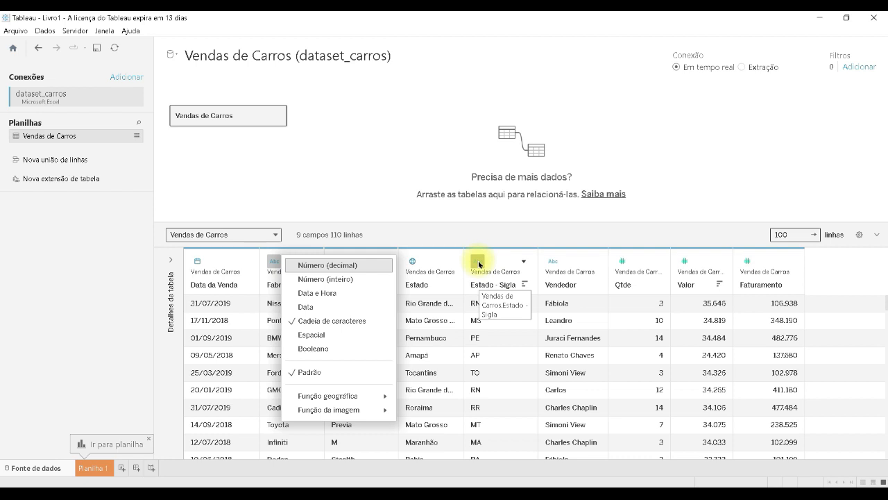
{"action": "left_click", "coordinate": [622, 261]}
{"action": "left_click", "coordinate": [622, 262]}
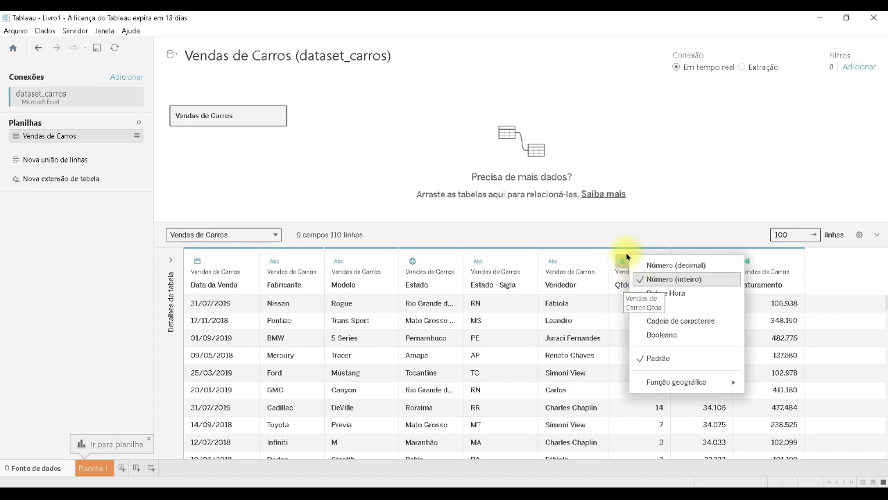
{"action": "left_click", "coordinate": [622, 264]}
{"action": "left_click", "coordinate": [625, 303]}
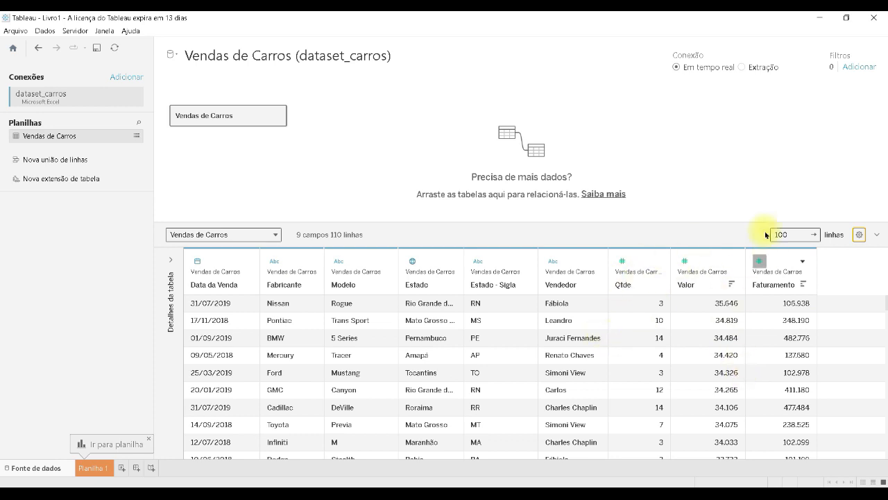
Hide the Faturamento field in the data grid
{"action": "left_click", "coordinate": [802, 263]}
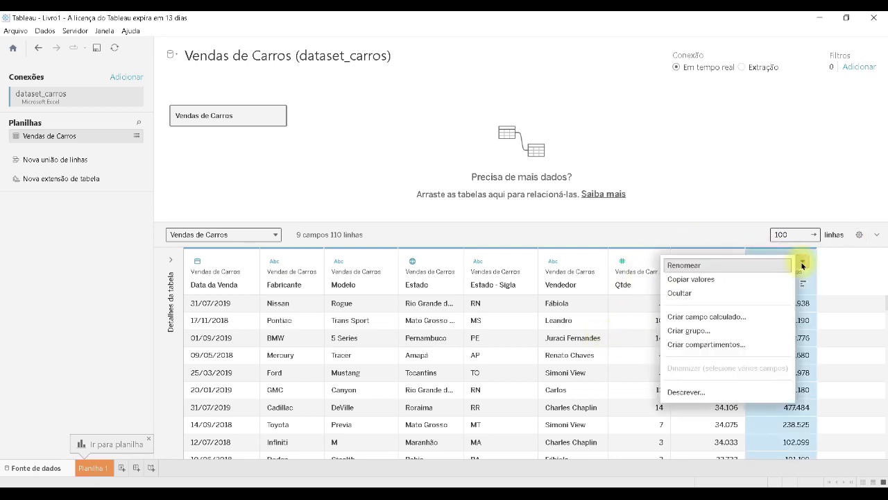
{"action": "left_click", "coordinate": [682, 293]}
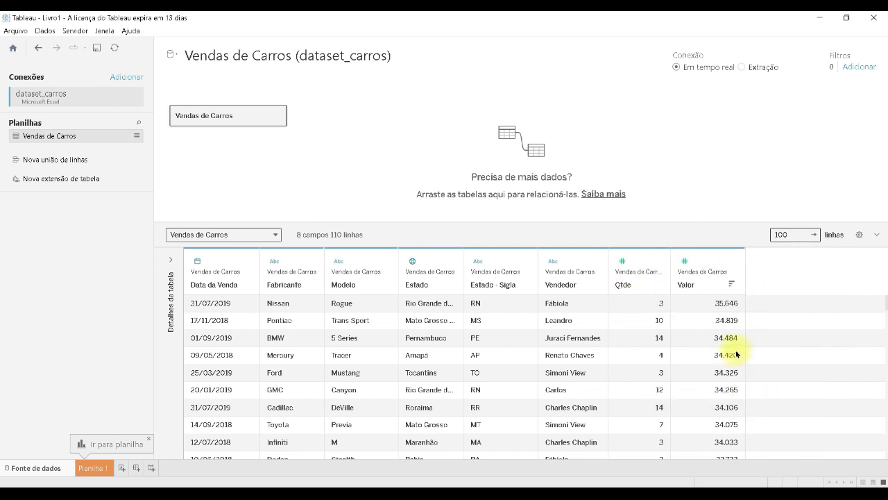
Create a calculated field from Valor named Exemplo Faturamento with the formula [Valor]*[Qtde], and delete that calculated field
{"action": "left_click", "coordinate": [730, 263]}
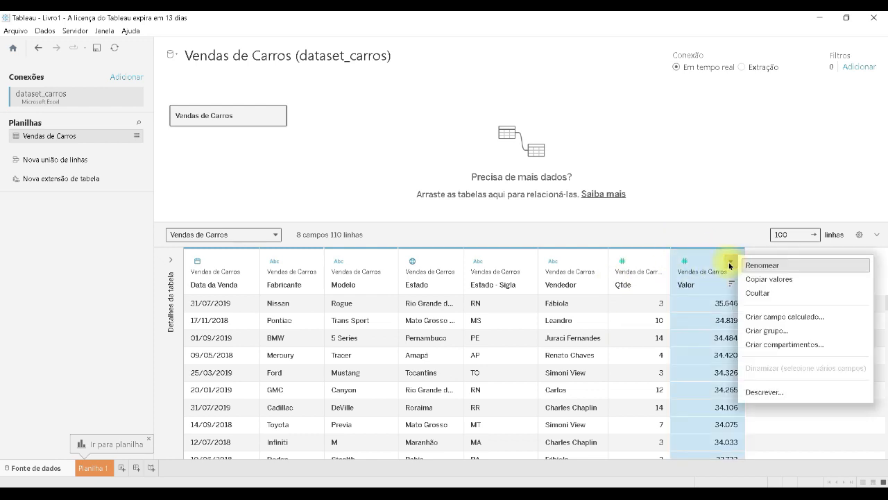
{"action": "left_click", "coordinate": [797, 316]}
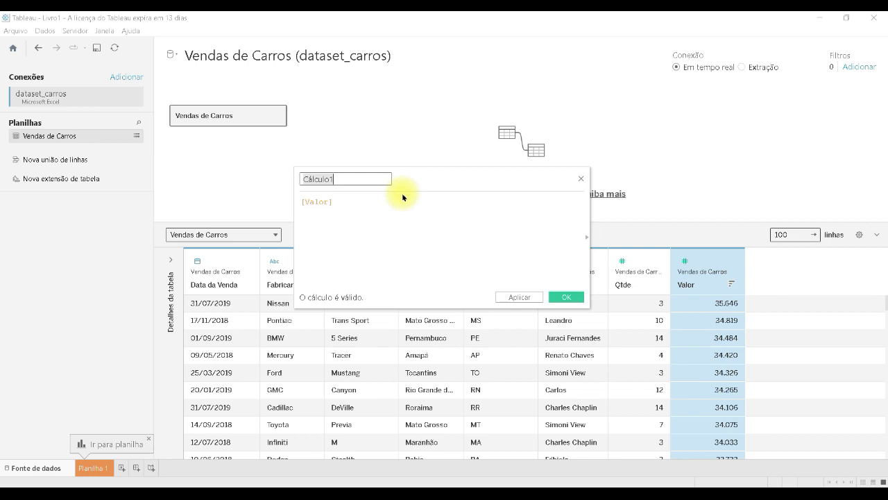
{"action": "type", "text": "Exemplo Faturamento"}
{"action": "left_click_drag", "start_coordinate": [413, 179], "coordinate": [313, 171]}
{"action": "left_click", "coordinate": [223, 198]}
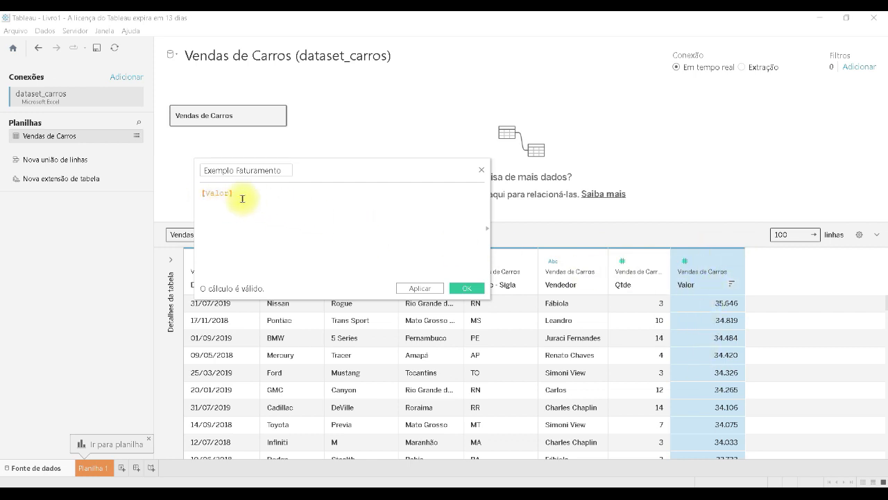
{"action": "type", "text": "*[Qtde"}
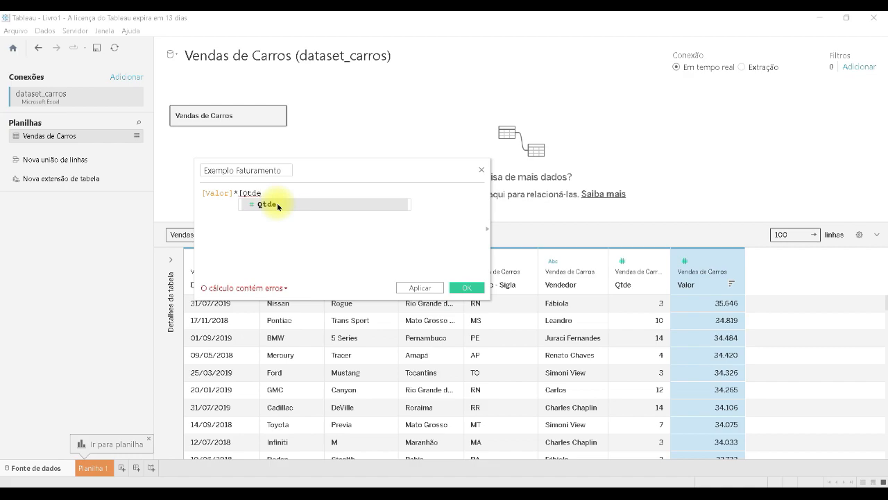
{"action": "left_click", "coordinate": [267, 204]}
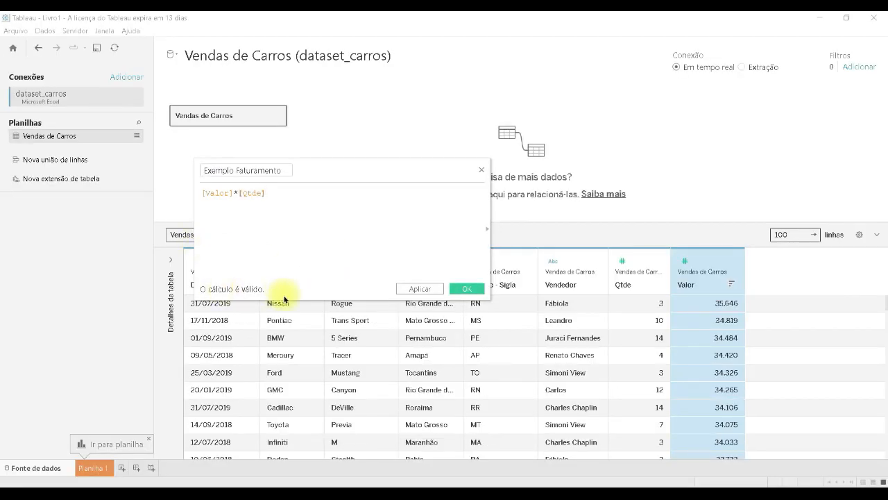
{"action": "left_click", "coordinate": [466, 288]}
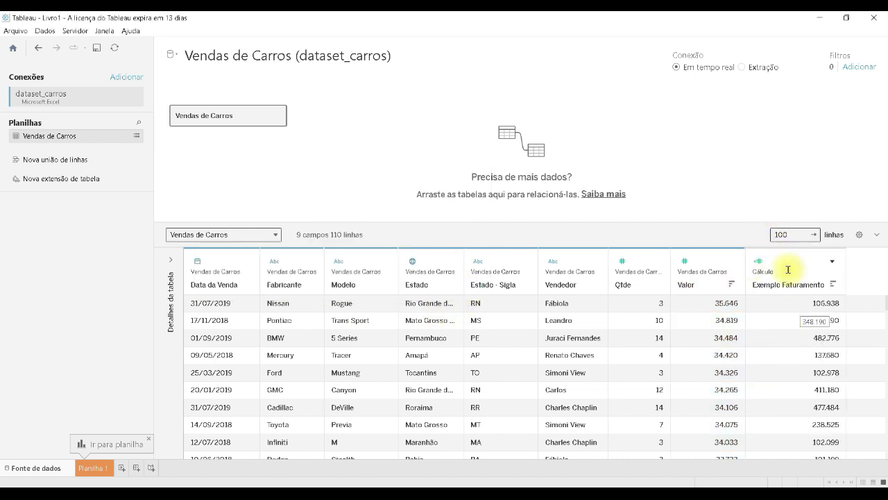
{"action": "left_click", "coordinate": [832, 261]}
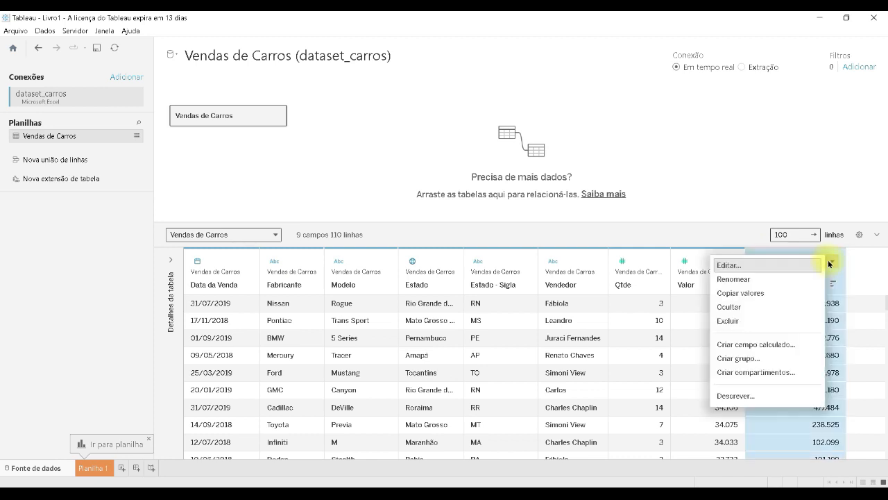
{"action": "left_click", "coordinate": [738, 322]}
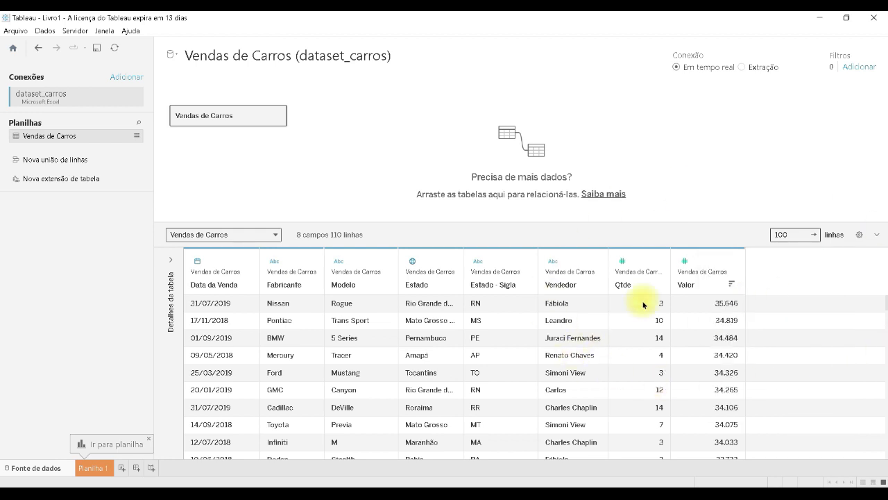
Unhide the Faturamento field by temporarily displaying the hidden fields in the data grid
{"action": "left_click", "coordinate": [860, 235]}
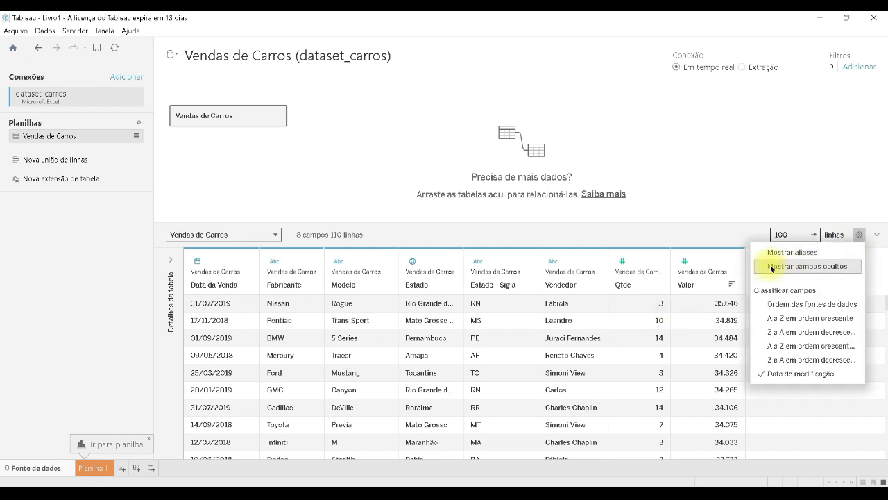
{"action": "left_click", "coordinate": [823, 269]}
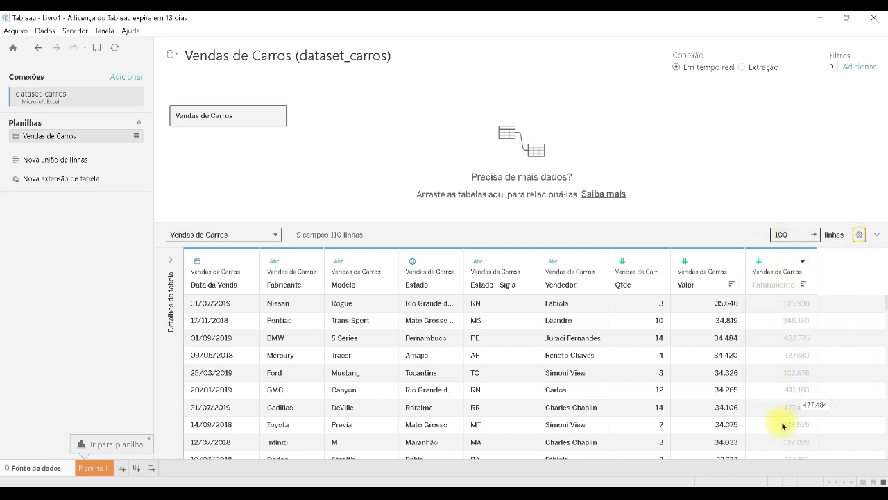
{"action": "left_click", "coordinate": [803, 262]}
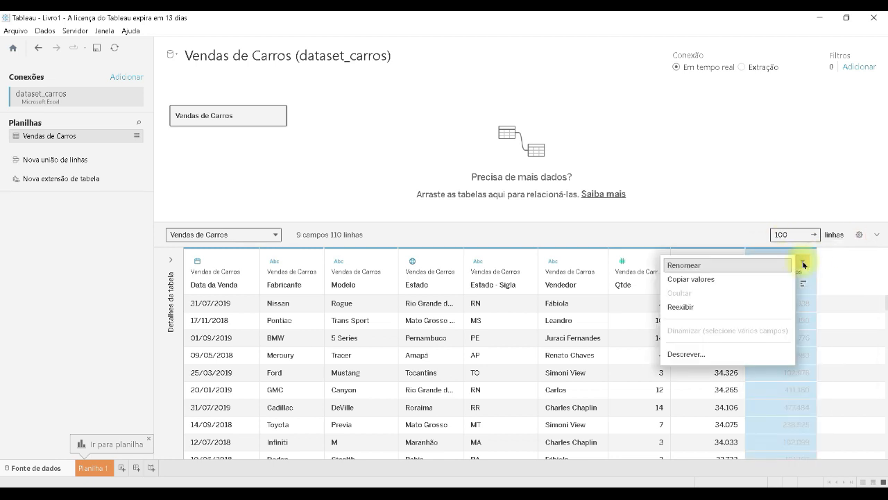
{"action": "left_click", "coordinate": [695, 308]}
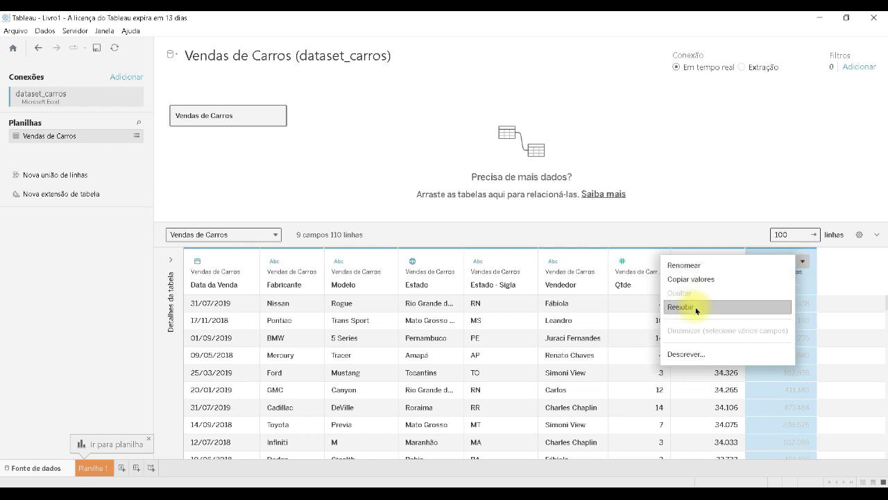
{"action": "left_click", "coordinate": [860, 236]}
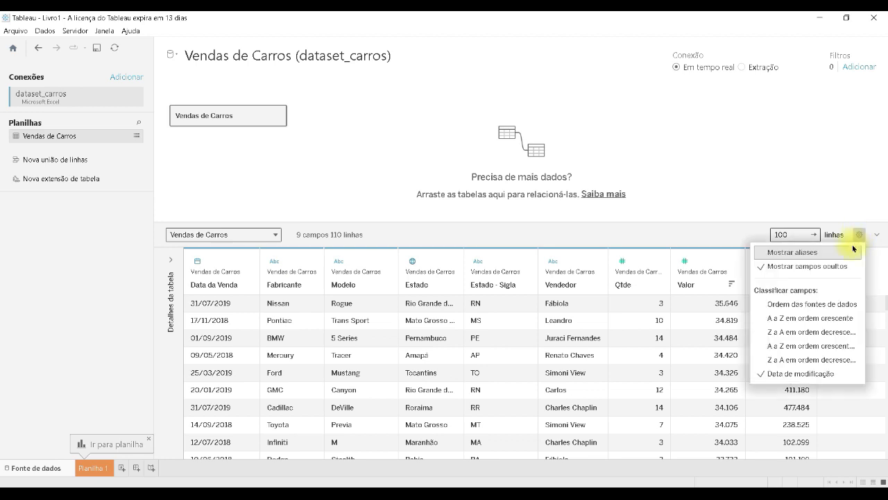
{"action": "left_click", "coordinate": [777, 268]}
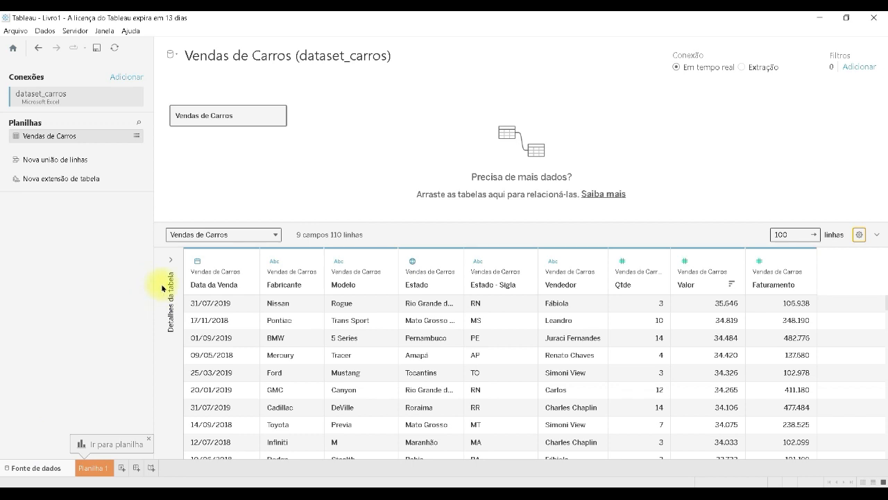
Save the workbook as Vendas de Carros in the Área de Trabalho folder, in the Tableau workbook (*.twb) format
{"action": "left_click", "coordinate": [95, 49]}
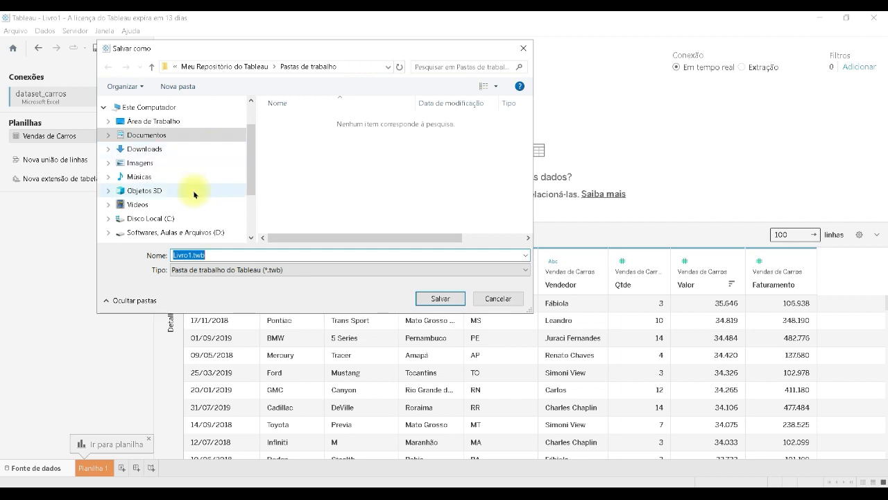
{"action": "left_click", "coordinate": [150, 122]}
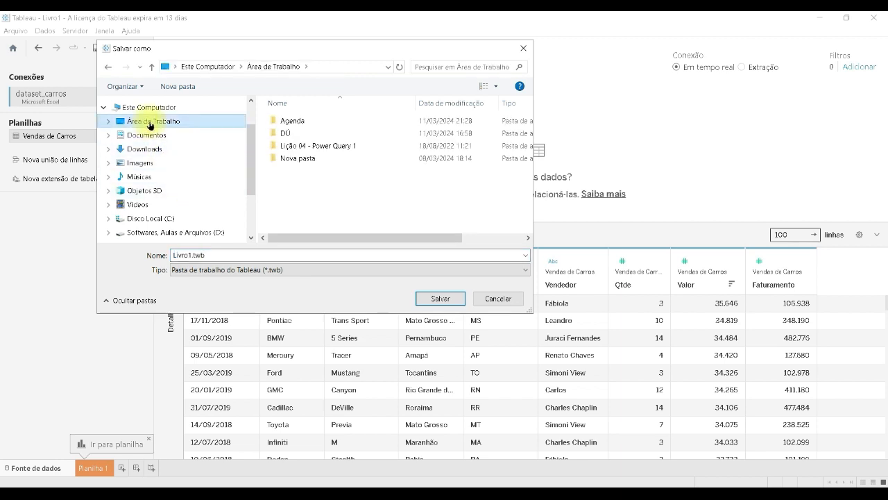
{"action": "type", "text": "Vendas de Carros"}
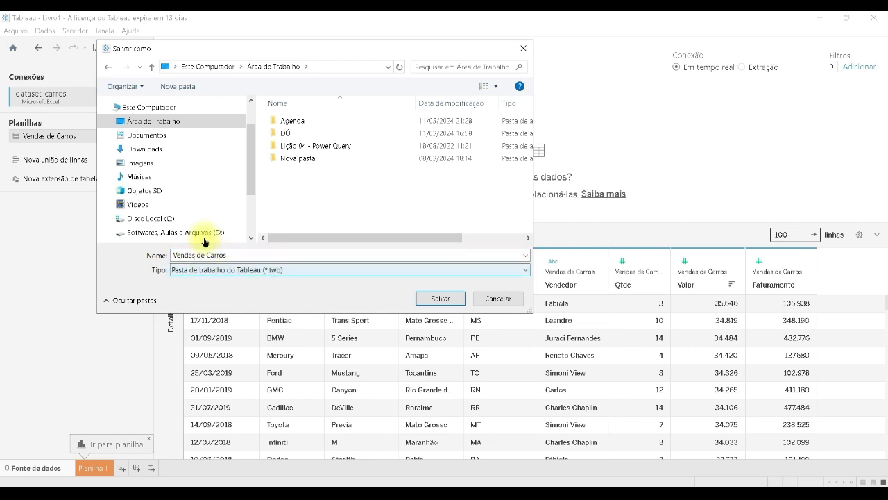
{"action": "left_click", "coordinate": [445, 300]}
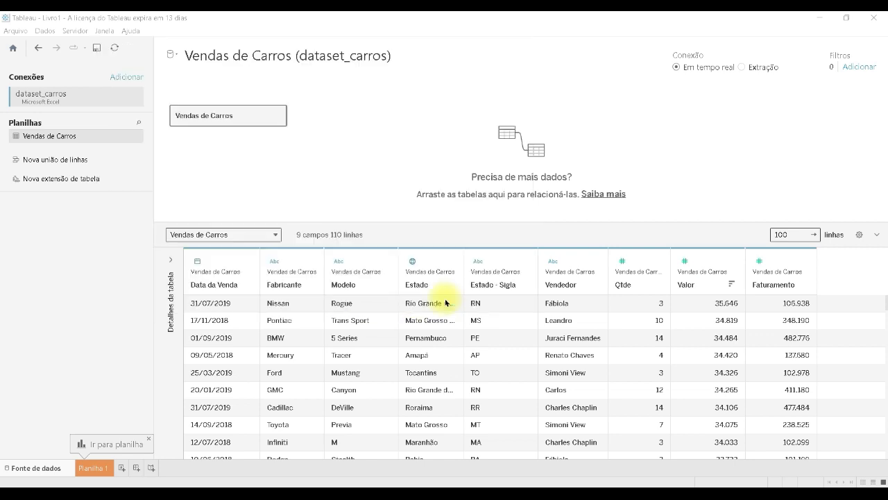